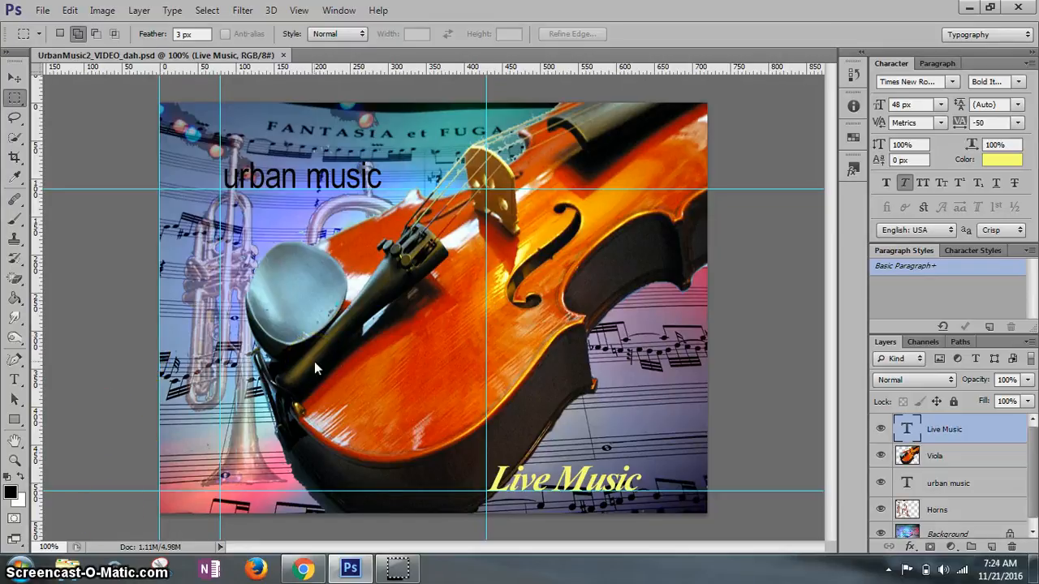
left_click(220, 271)
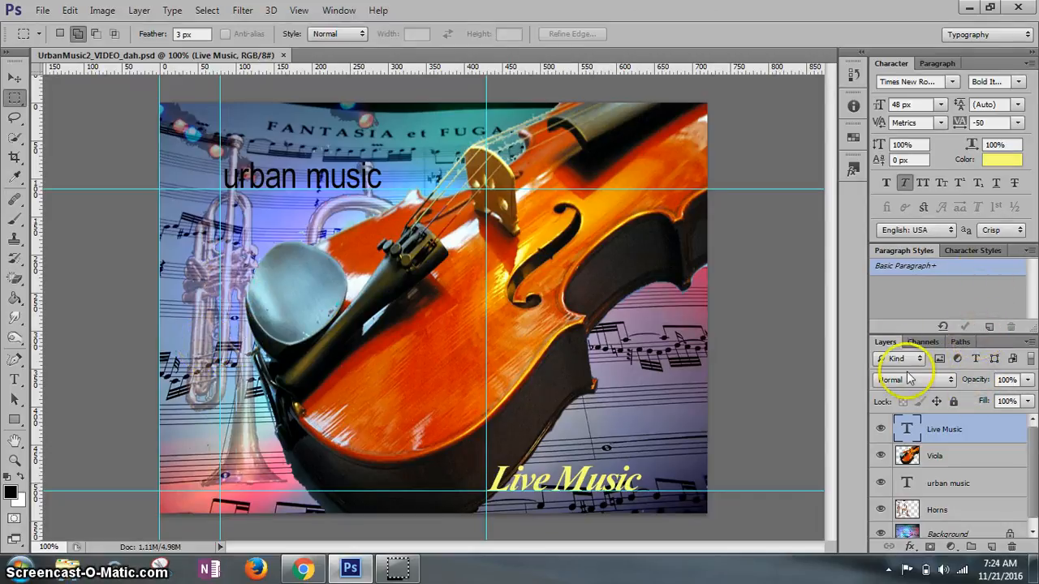
scroll(1035, 501, "down", 1)
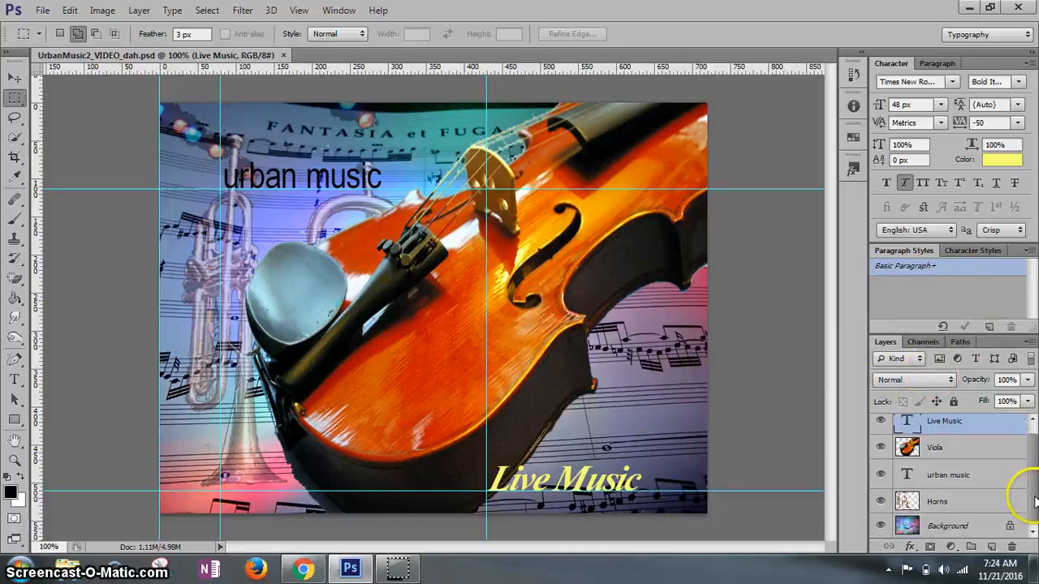
left_click_drag(1034, 501, 1035, 432)
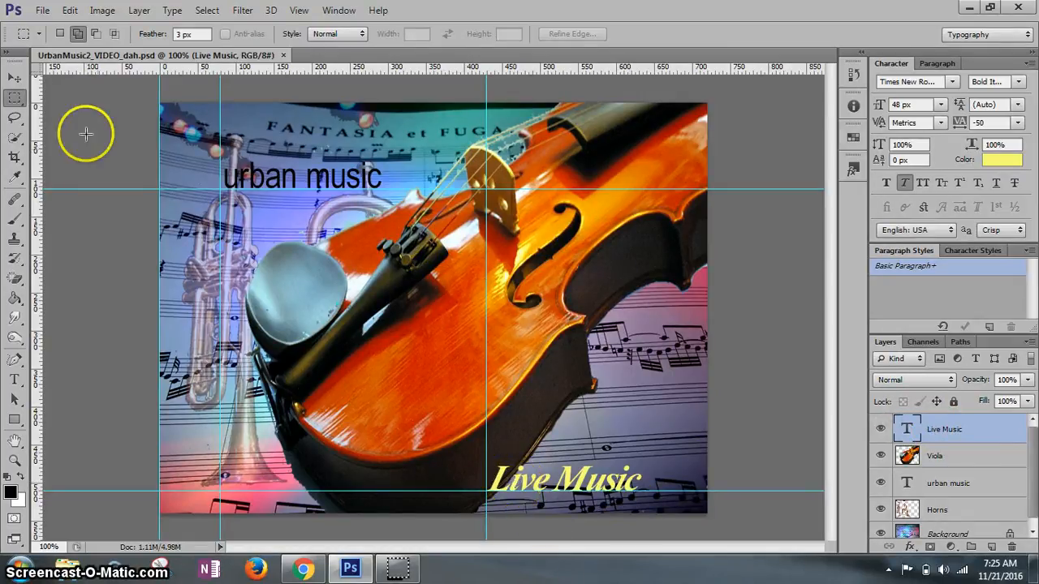
- With the Type tool, place the text cursor between the "L" and "i" of "Live Music"
left_click(14, 78)
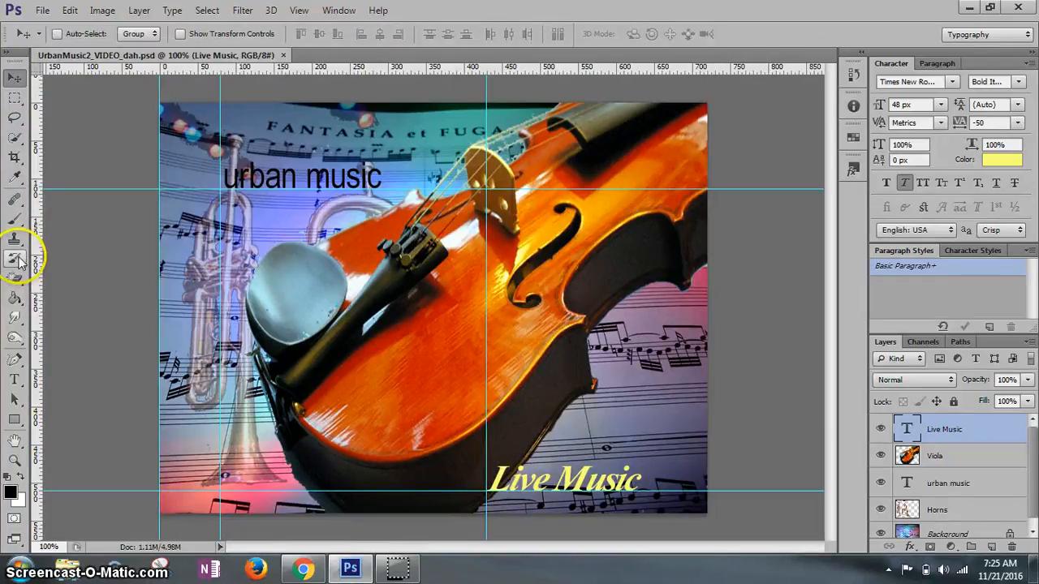
left_click(15, 379)
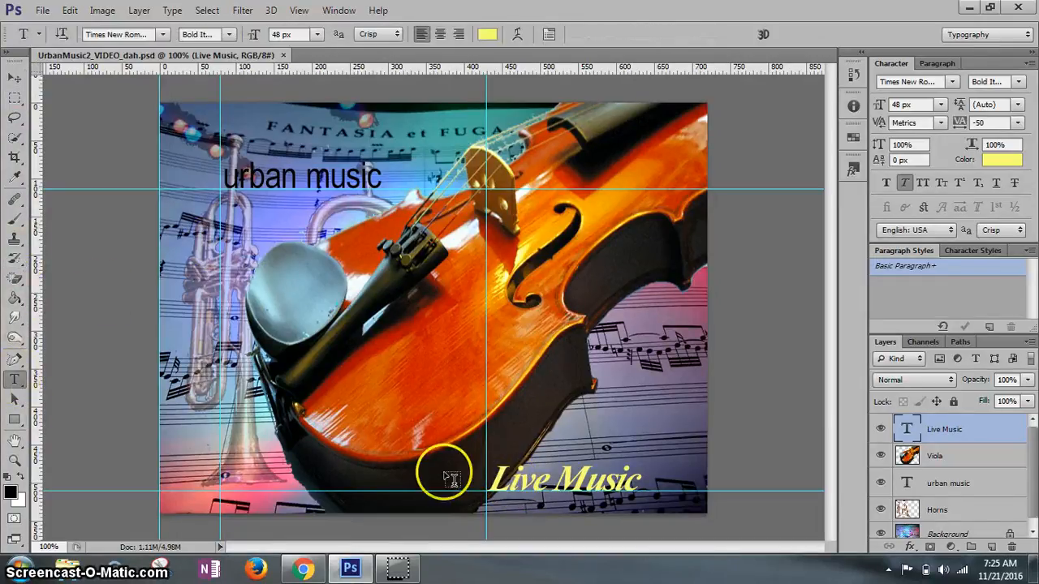
left_click(503, 483)
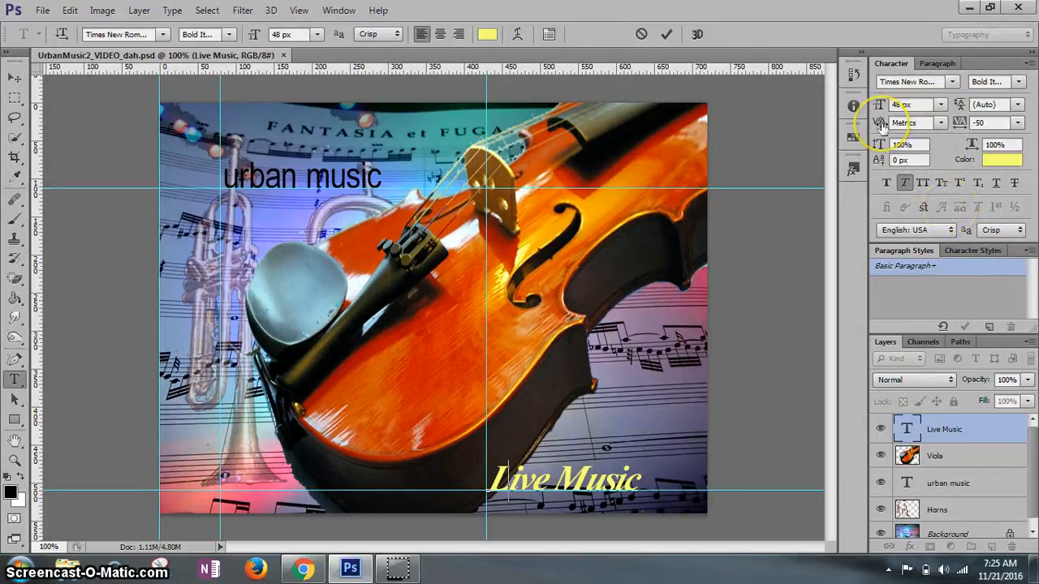
left_click(939, 122)
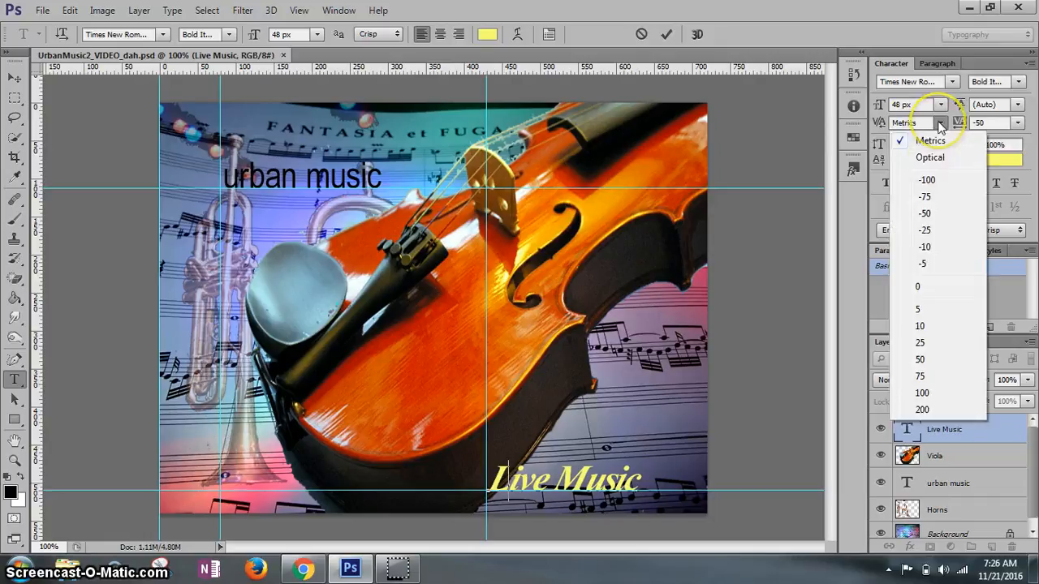
left_click(925, 210)
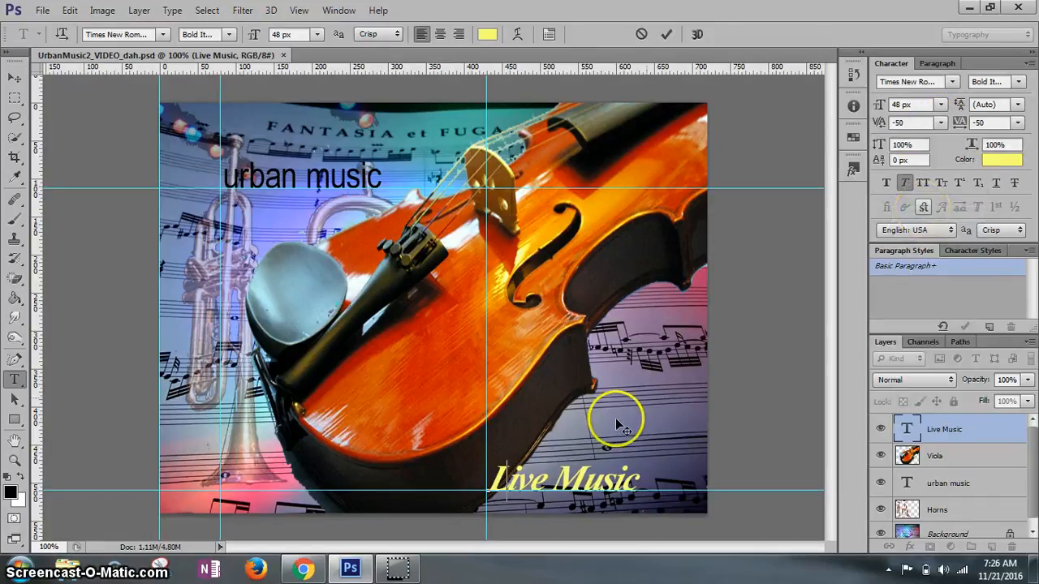
key("ctrl+z")
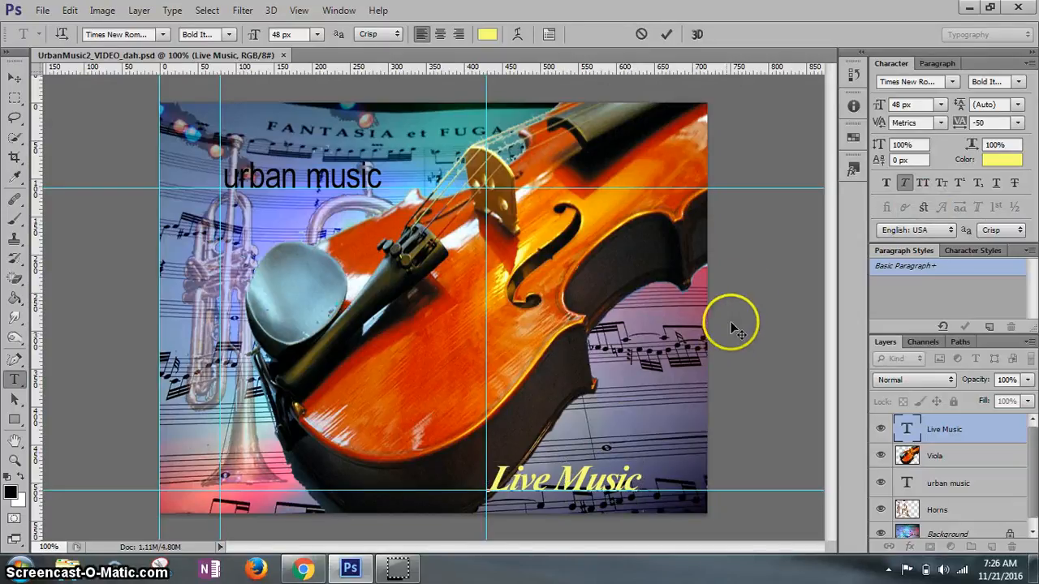
- Set the kerning between the "L" and "i" of "Live Music" to -50
left_click(940, 123)
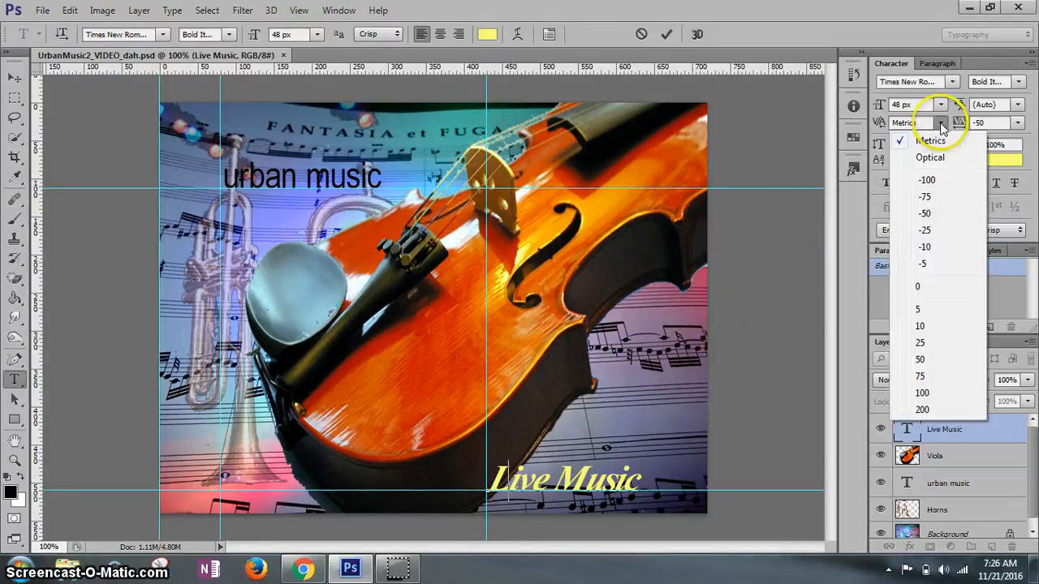
left_click(923, 215)
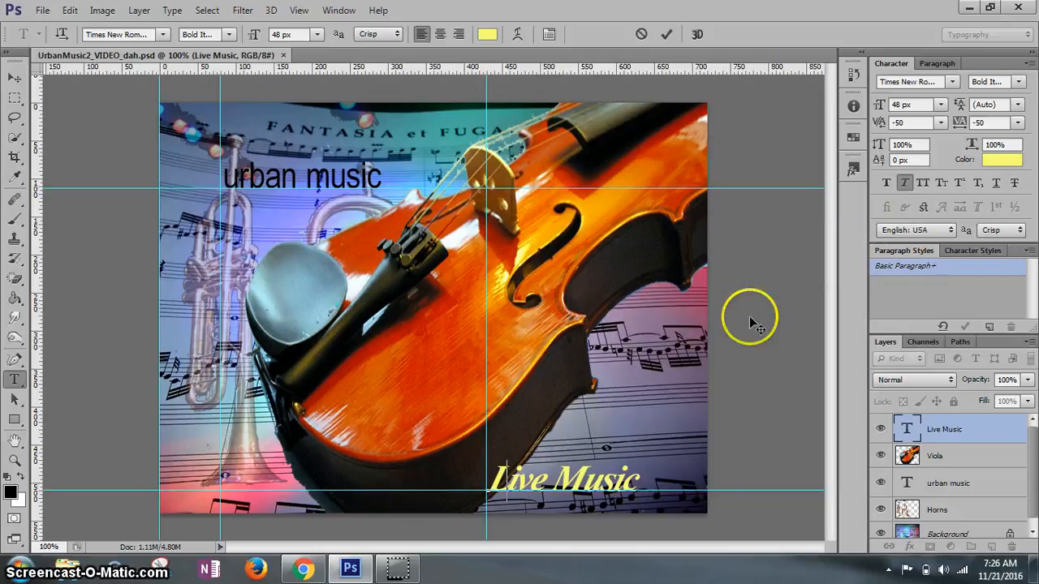
- Set the kerning between the "M" and "u" of "Live Music" to -25
left_click(582, 475)
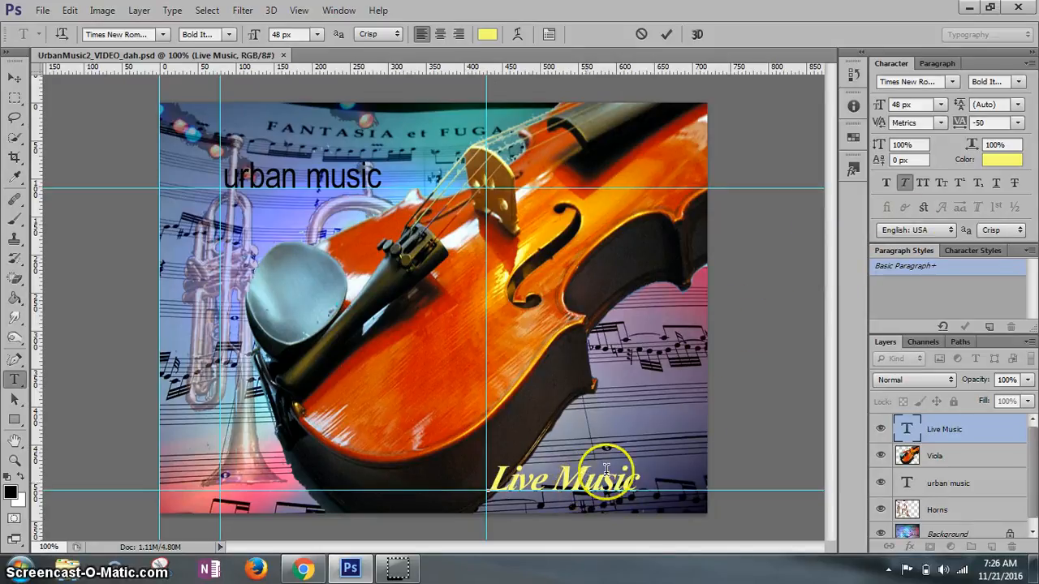
left_click(712, 398)
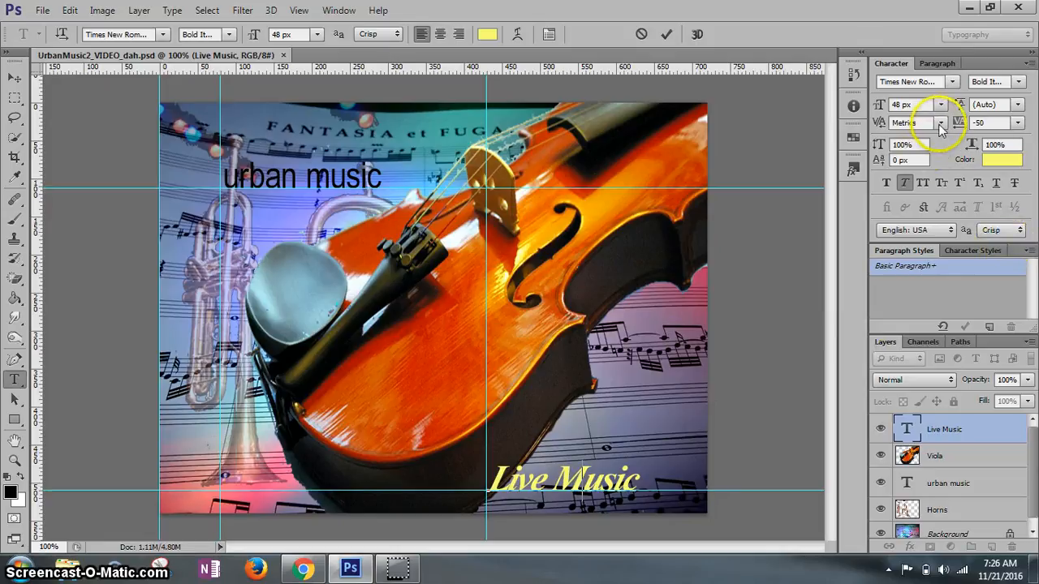
left_click(940, 123)
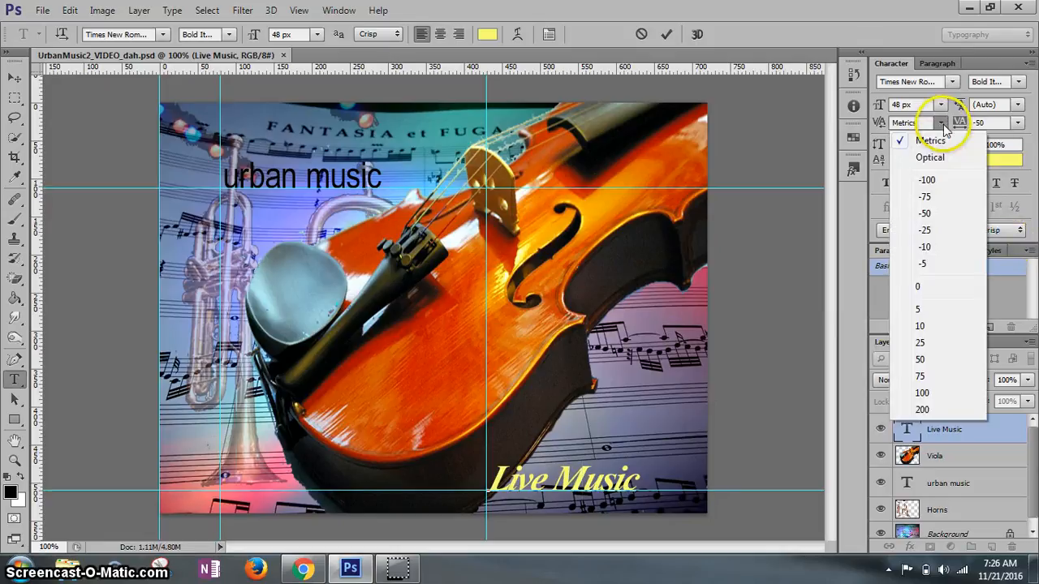
left_click(925, 230)
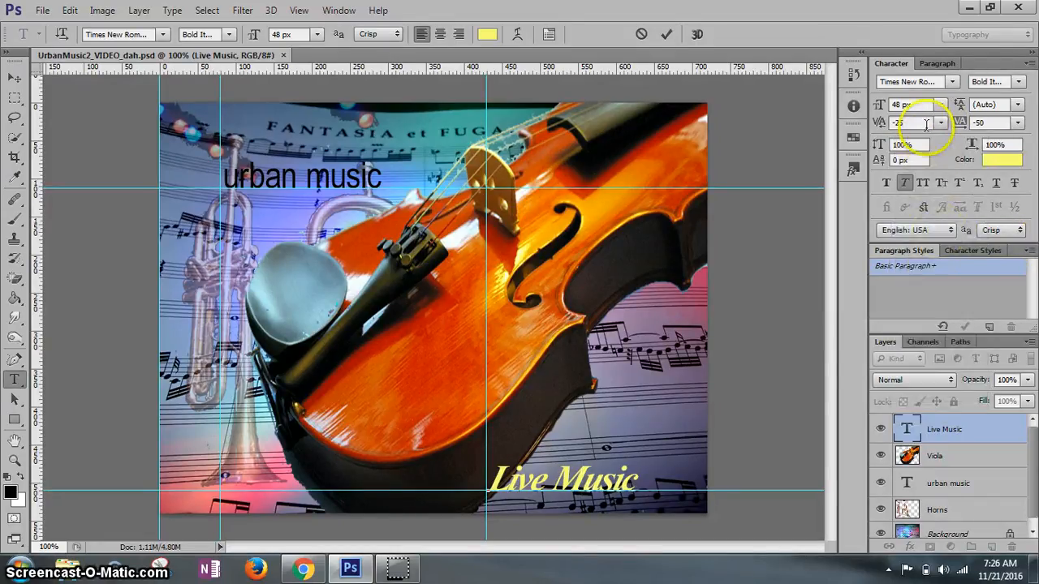
left_click(924, 120)
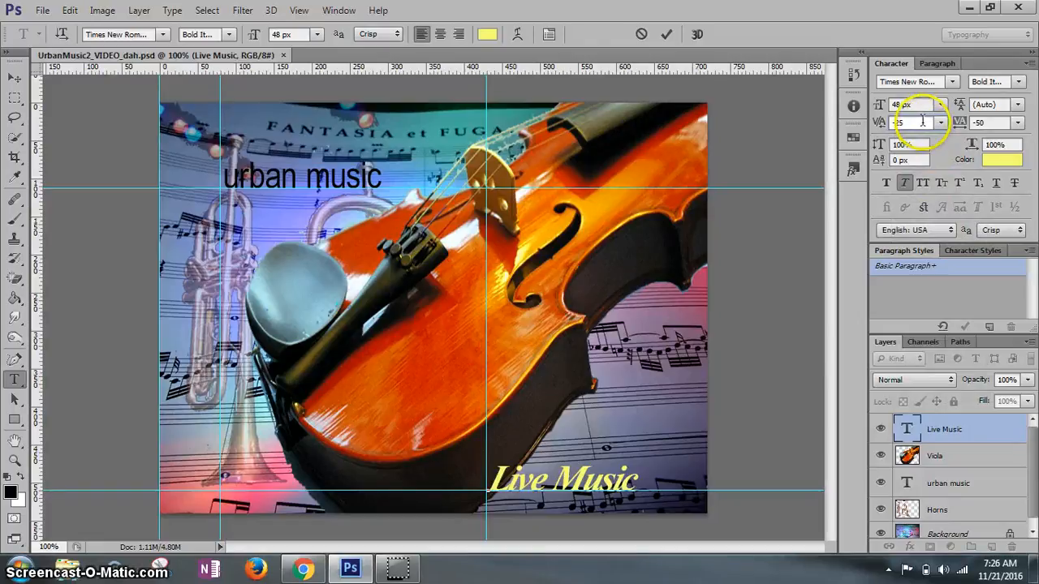
left_click_drag(921, 123, 884, 125)
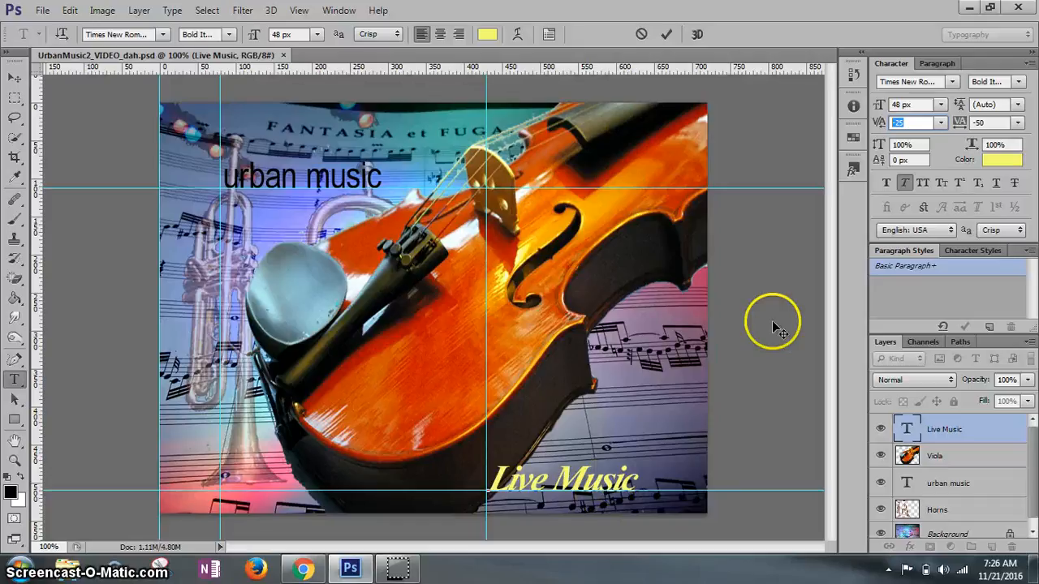
key("Return")
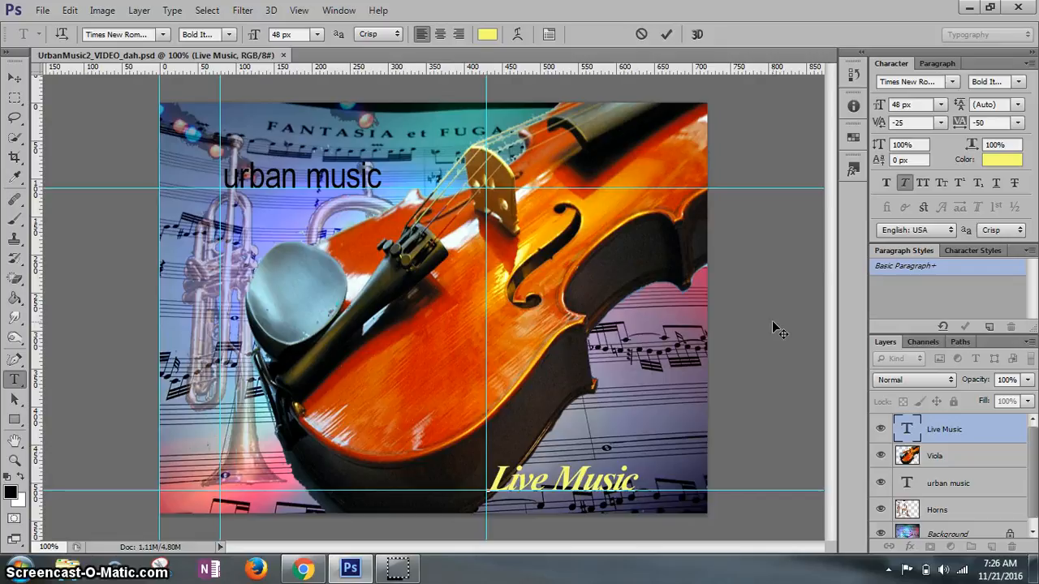
- Commit the edits to the "Live Music" text and save the document
left_click(667, 35)
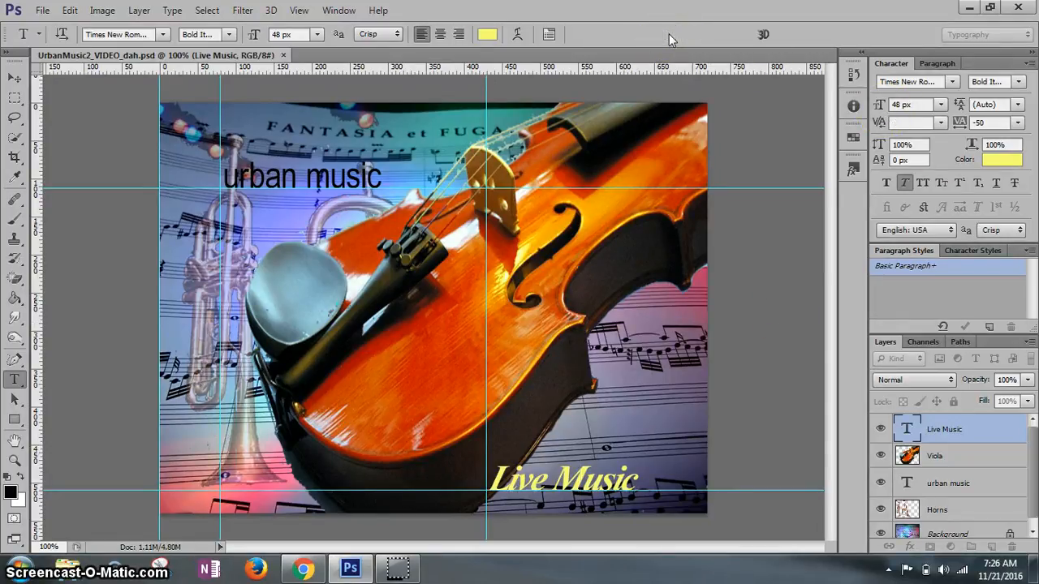
left_click(42, 10)
left_click(68, 180)
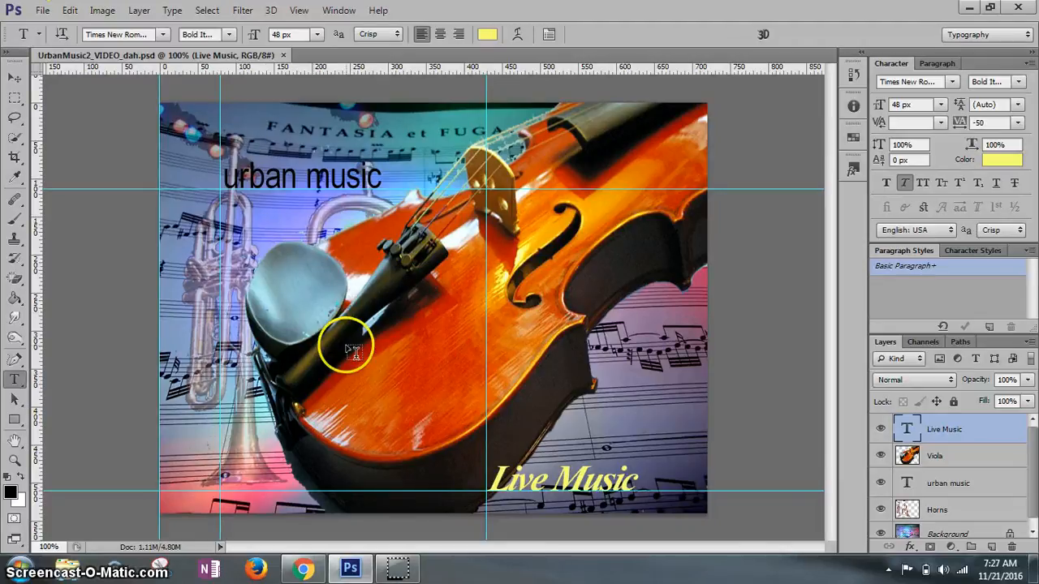
- Recolor the letter "L" of "Live Music" to the orange-red #bd2b00 sampled from the viola's body near its upper edge
left_click(508, 480)
mouse_move(508, 480)
left_mouse_down()
mouse_move(475, 496)
mouse_move(507, 492)
left_mouse_up()
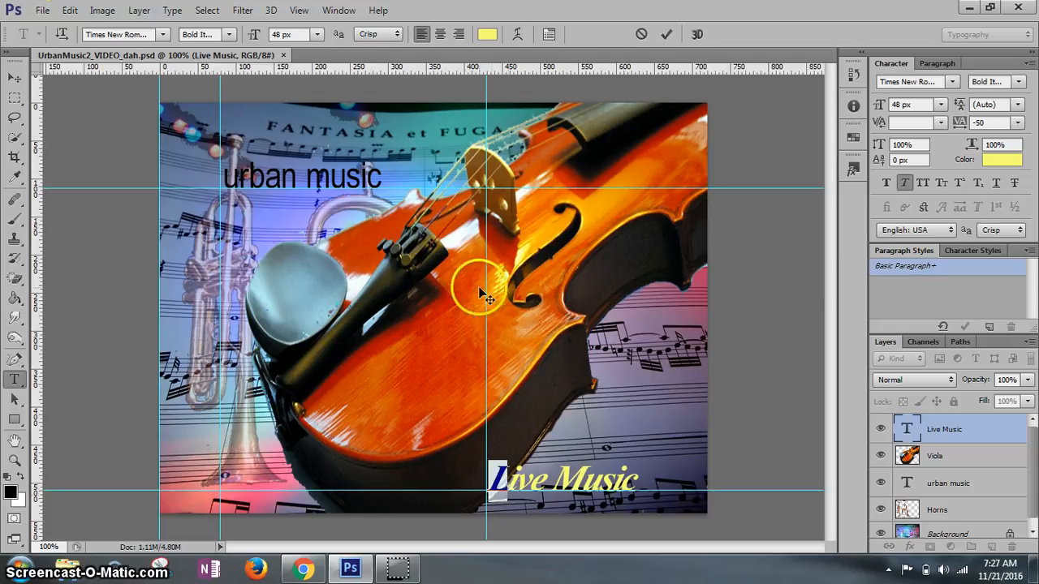
left_click(487, 27)
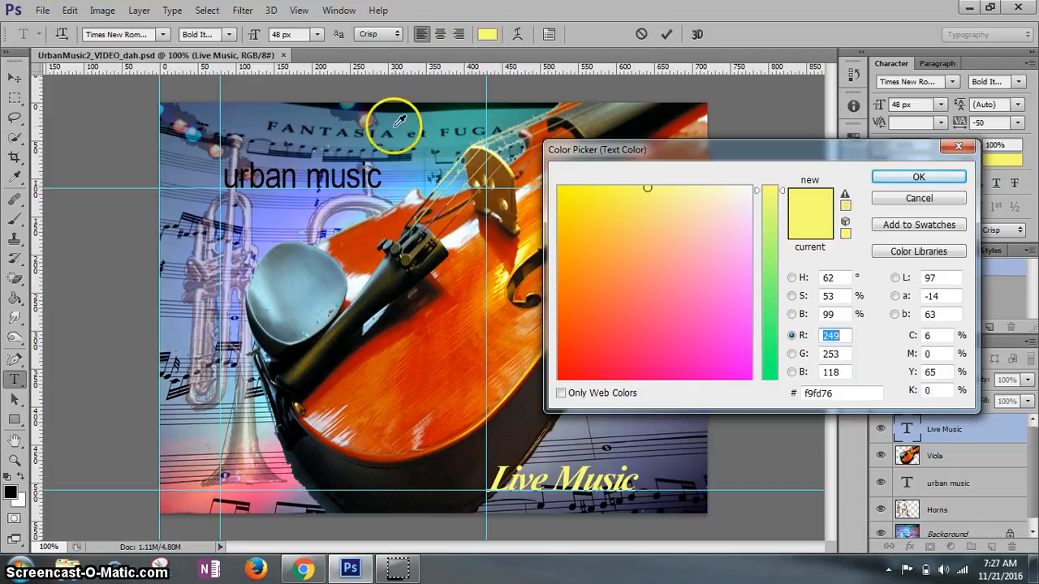
left_click(316, 403)
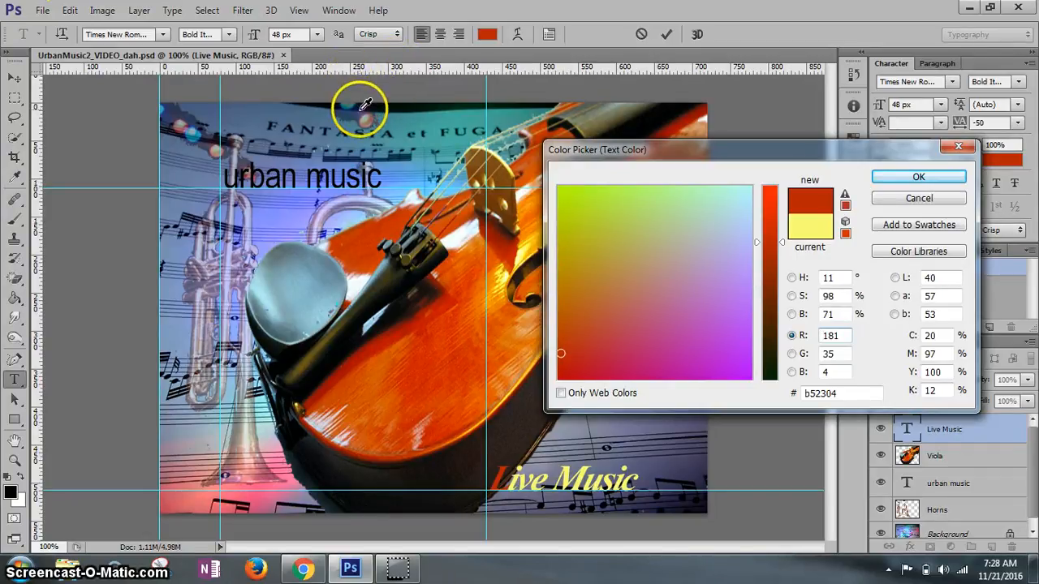
left_click(362, 234)
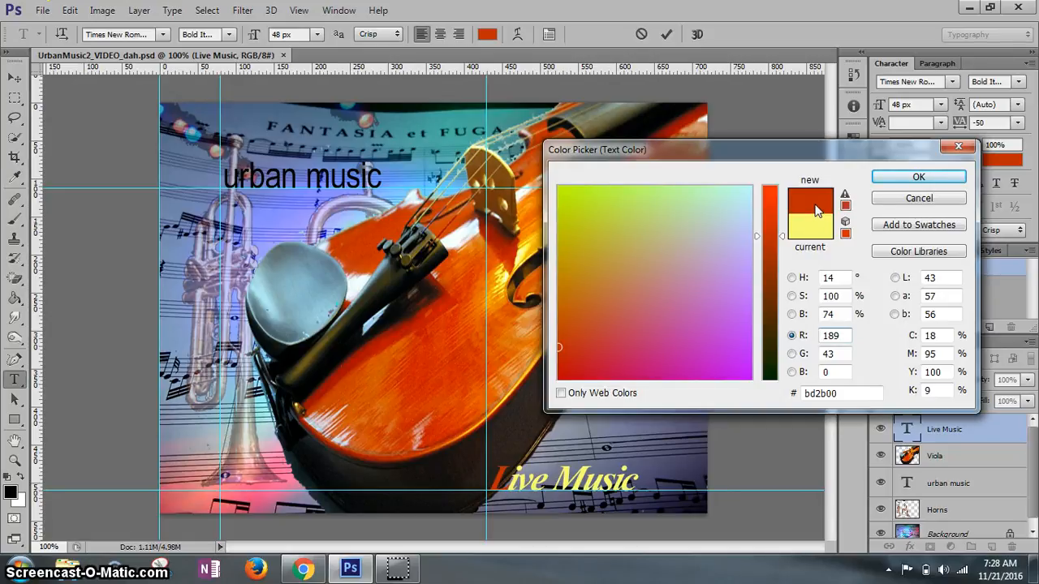
left_click(917, 183)
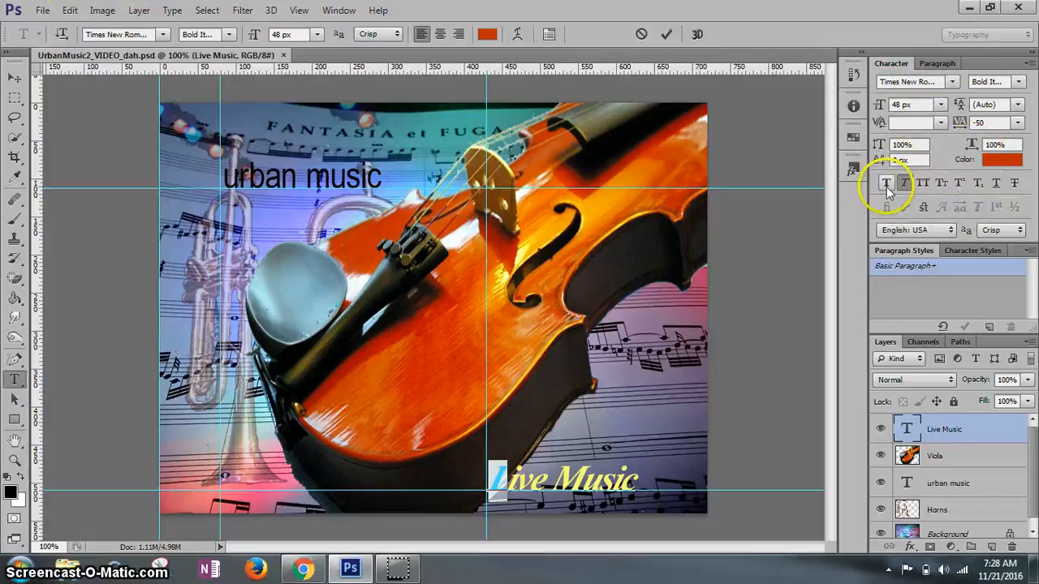
left_click(337, 11)
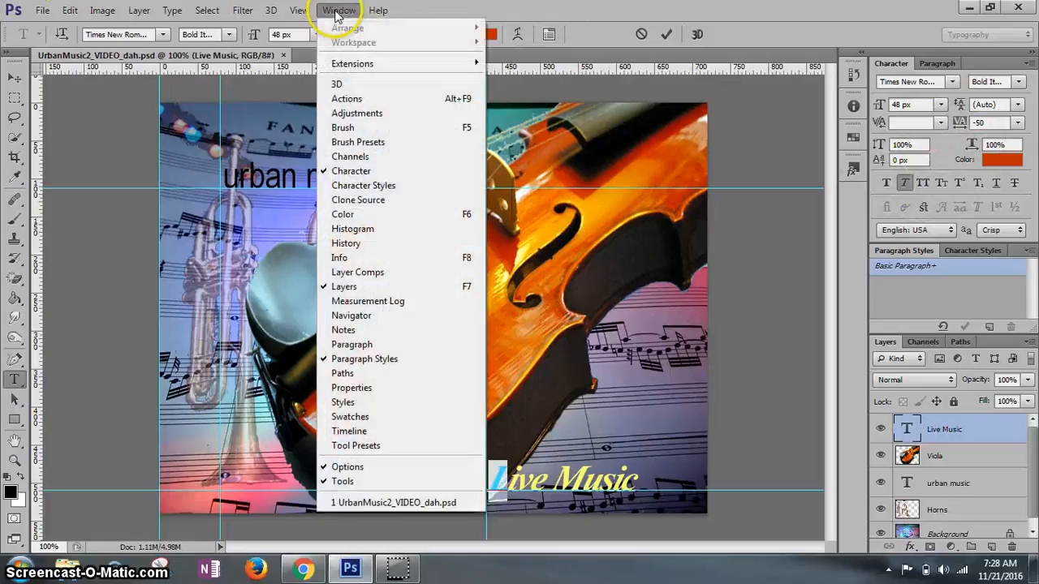
left_click(579, 11)
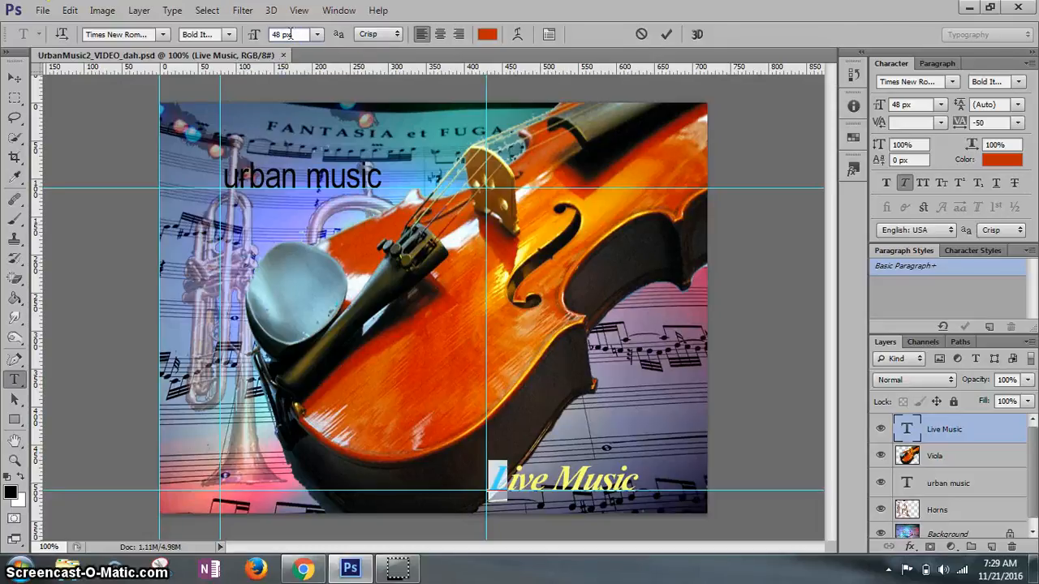
- Set the font size of the selected letter "L" to 55 px
left_click(260, 35)
type("55")
key("Return")
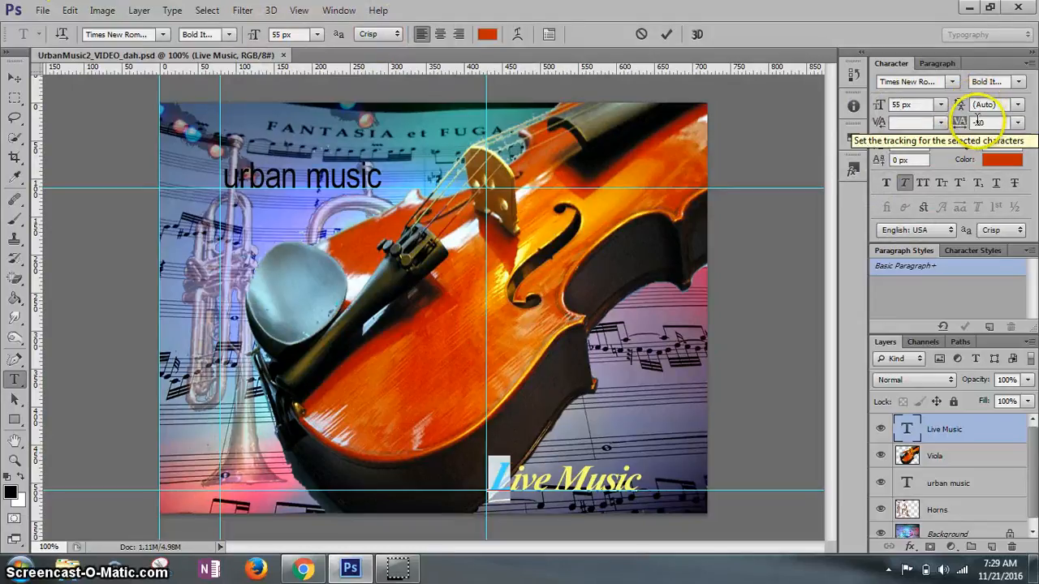
- Set the baseline shift of the selected letter "L" to -5 px
left_click(887, 167)
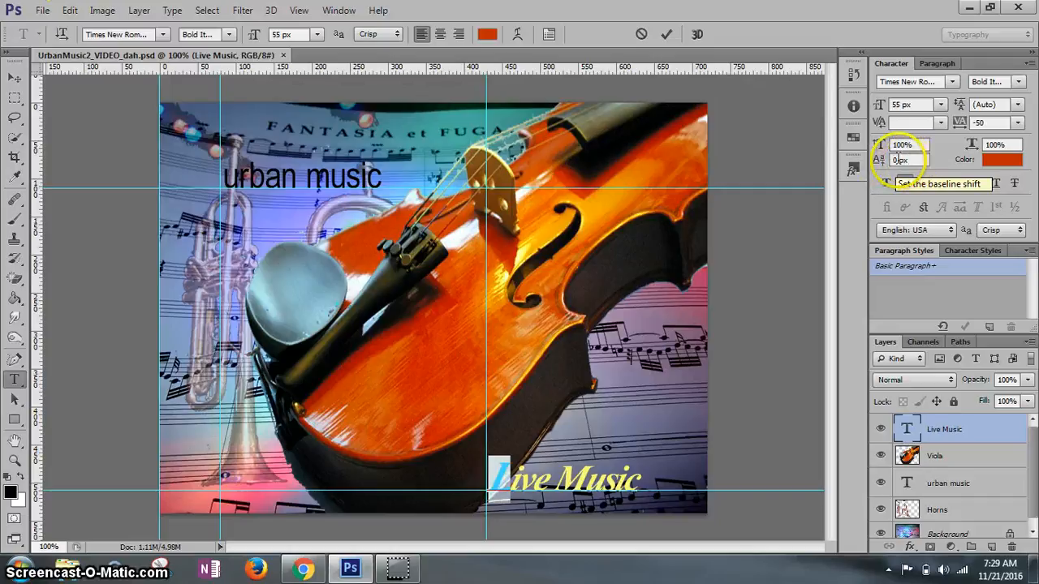
left_click(882, 162)
type("-5")
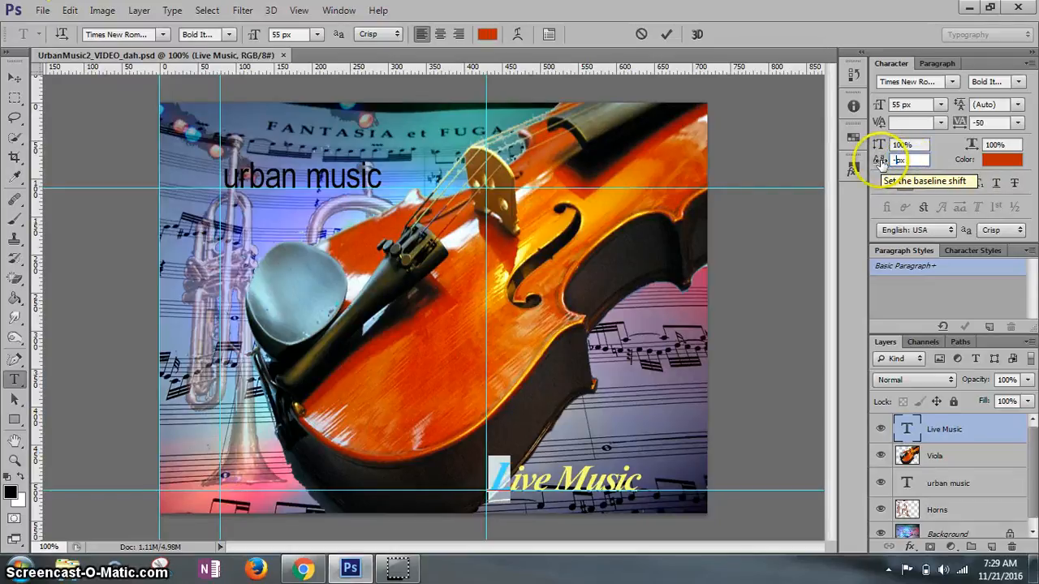
key("Return")
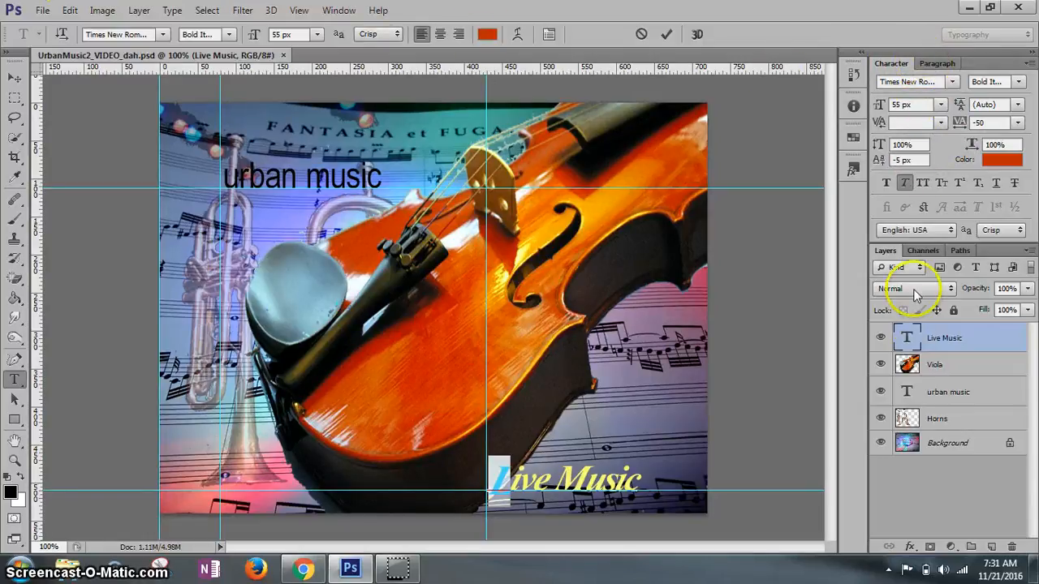
- Show the character styles and create a new character style from the formatting of the selected letter "L"
left_click(351, 11)
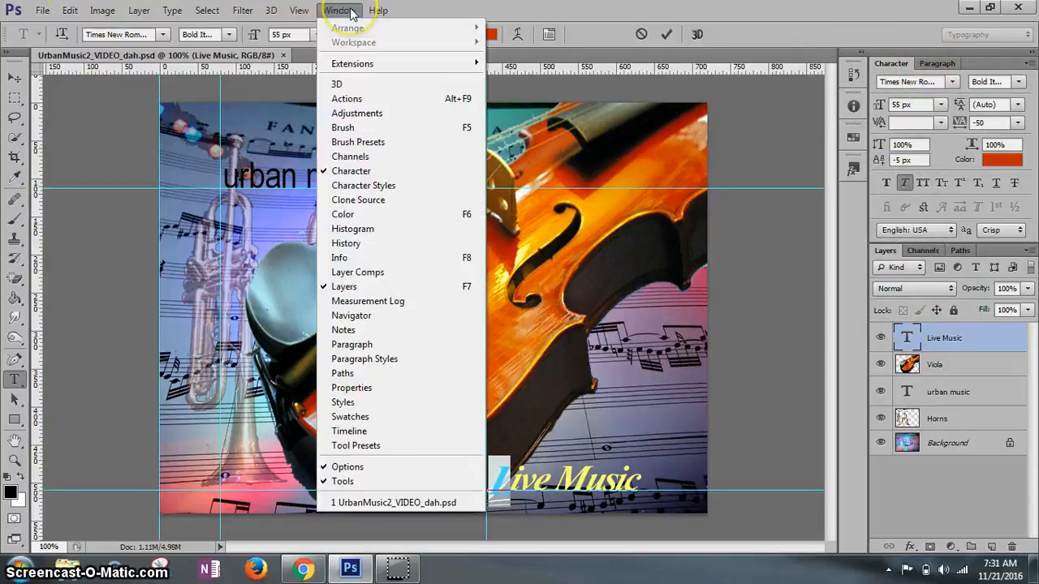
left_click(376, 193)
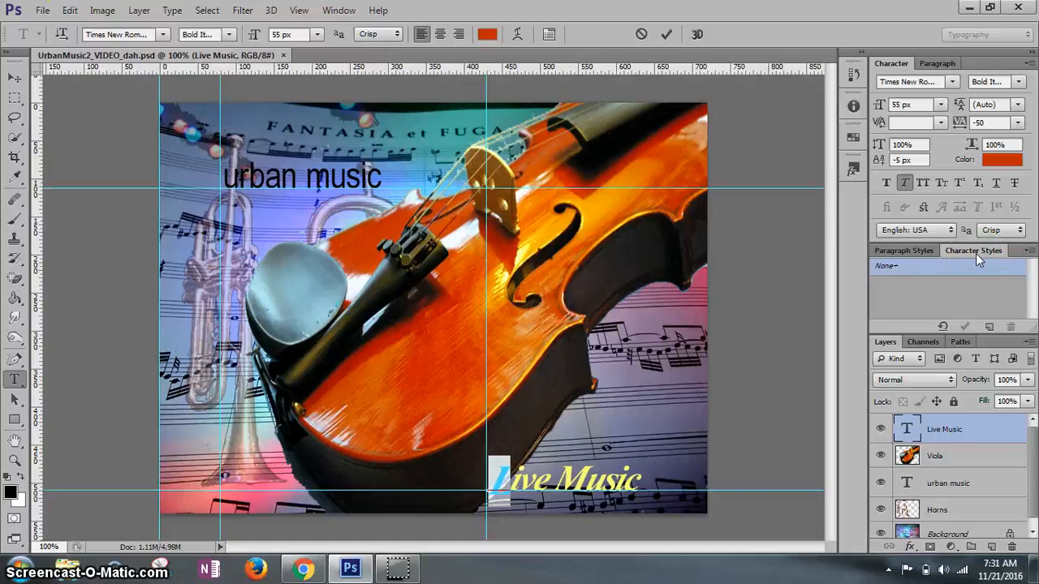
left_click(977, 280)
left_click(988, 327)
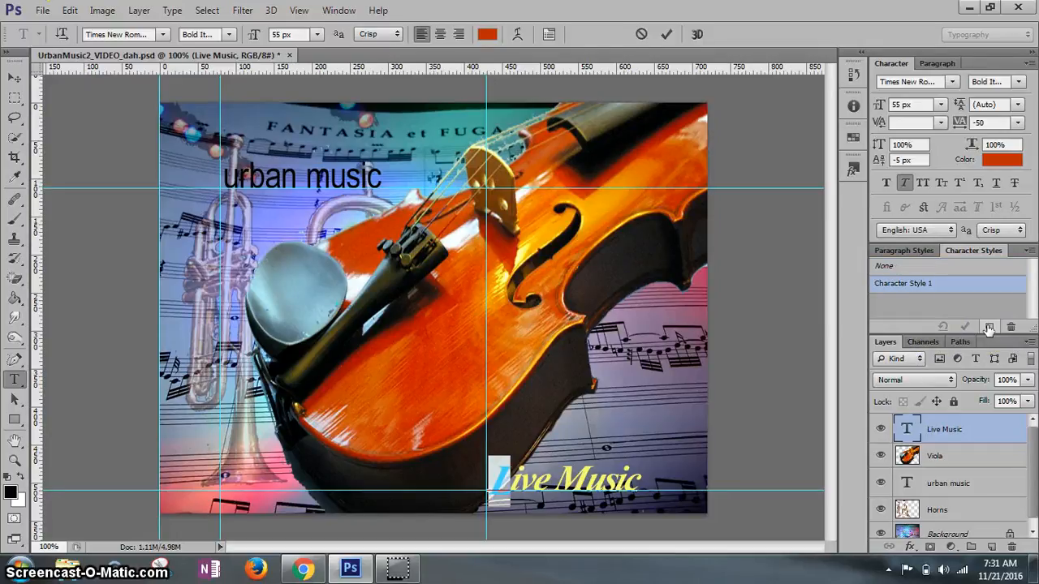
left_click(920, 286)
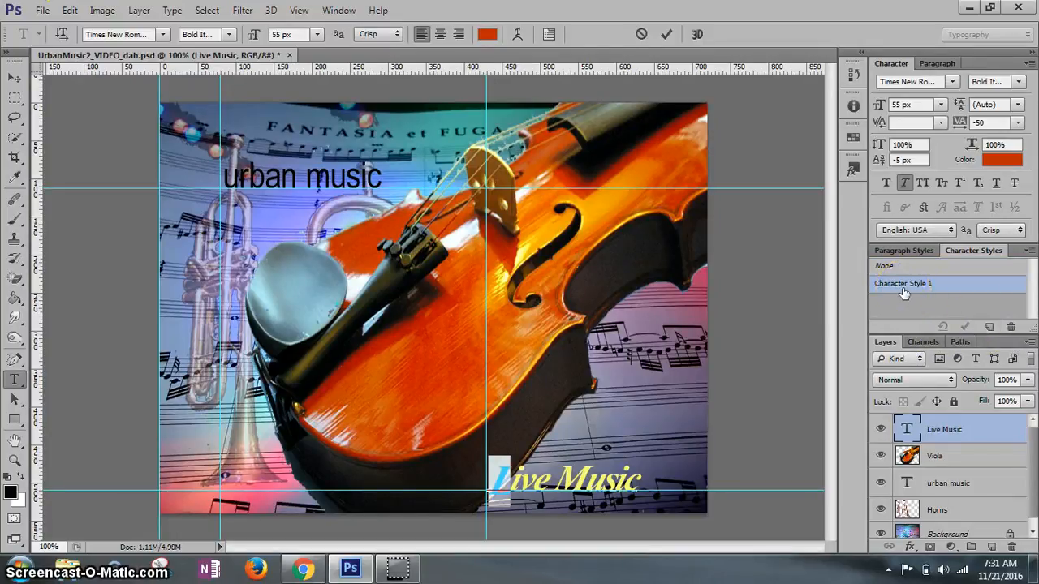
- Rename the new character style as "Enlarged lowered baseline cap_dah", keeping its other formatting options
double_click(904, 293)
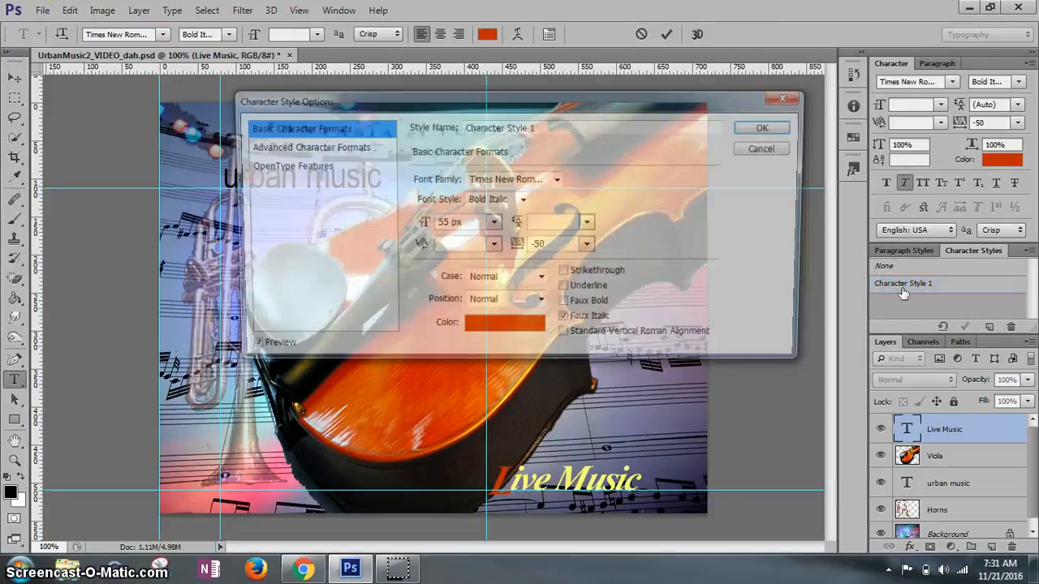
left_click(817, 289)
left_click(550, 126)
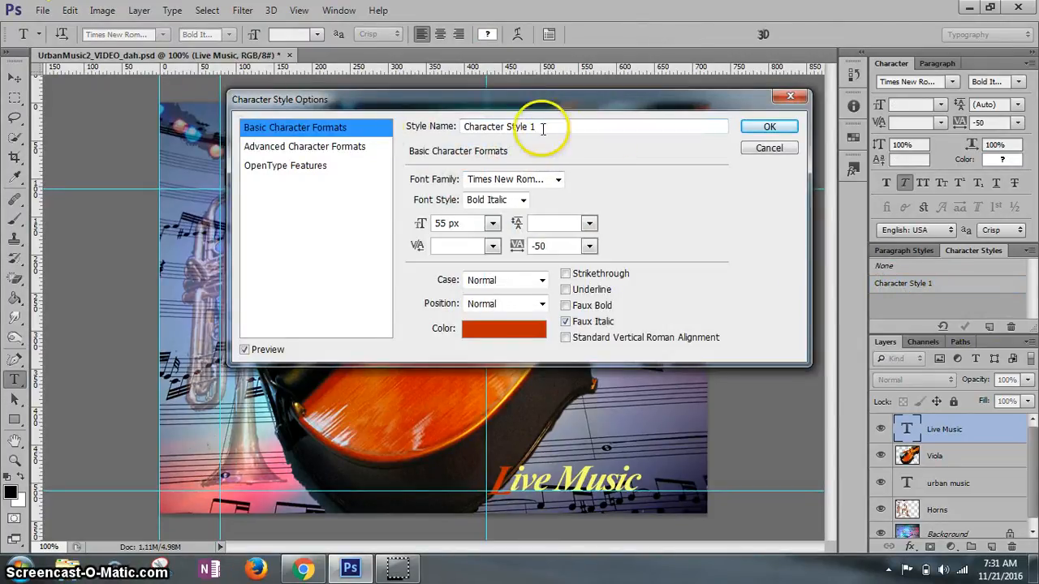
left_click_drag(587, 127, 428, 127)
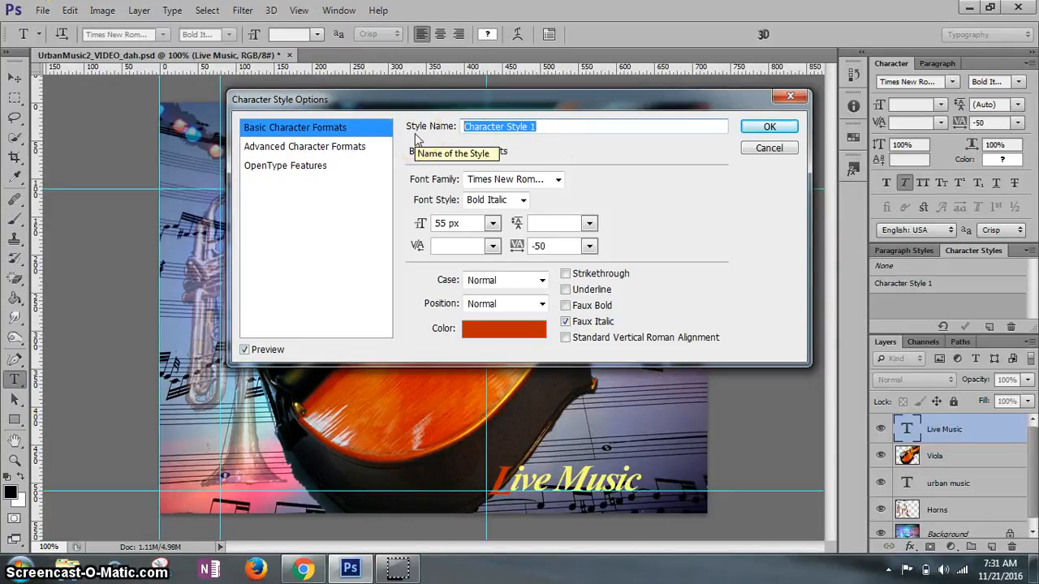
type("Enlarged lowered base")
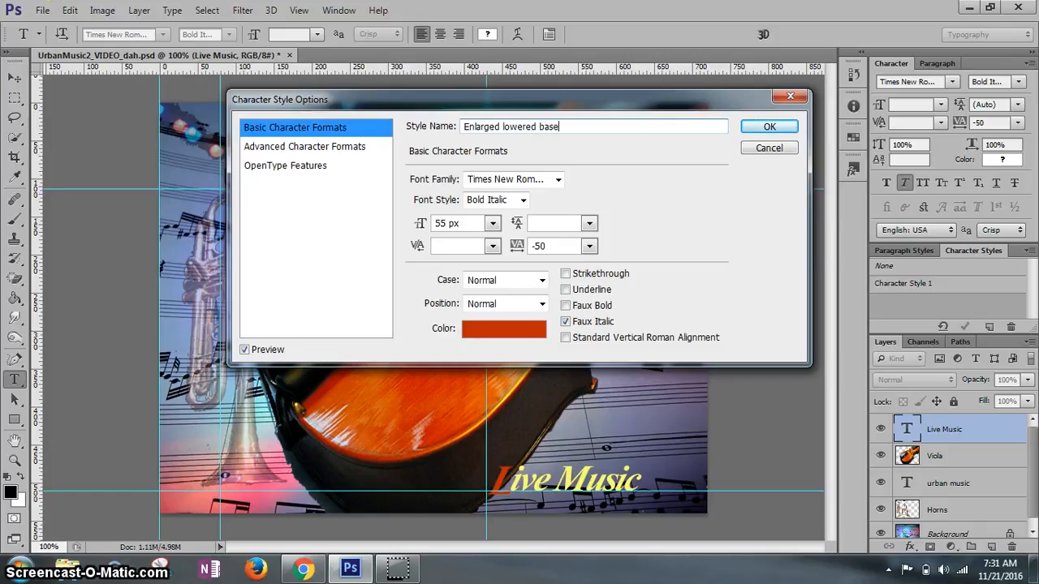
type("line cap_dah")
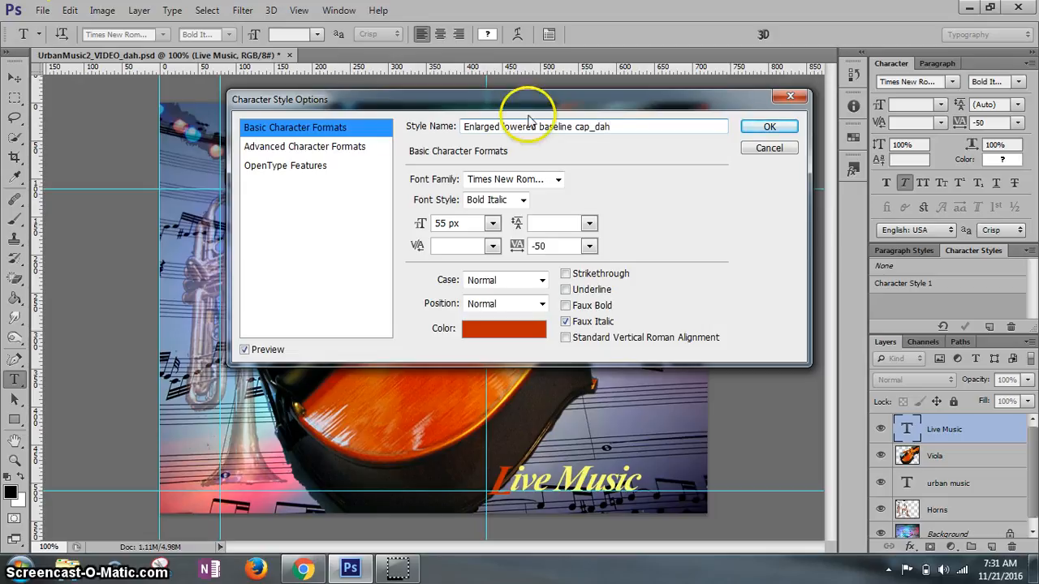
left_click(766, 129)
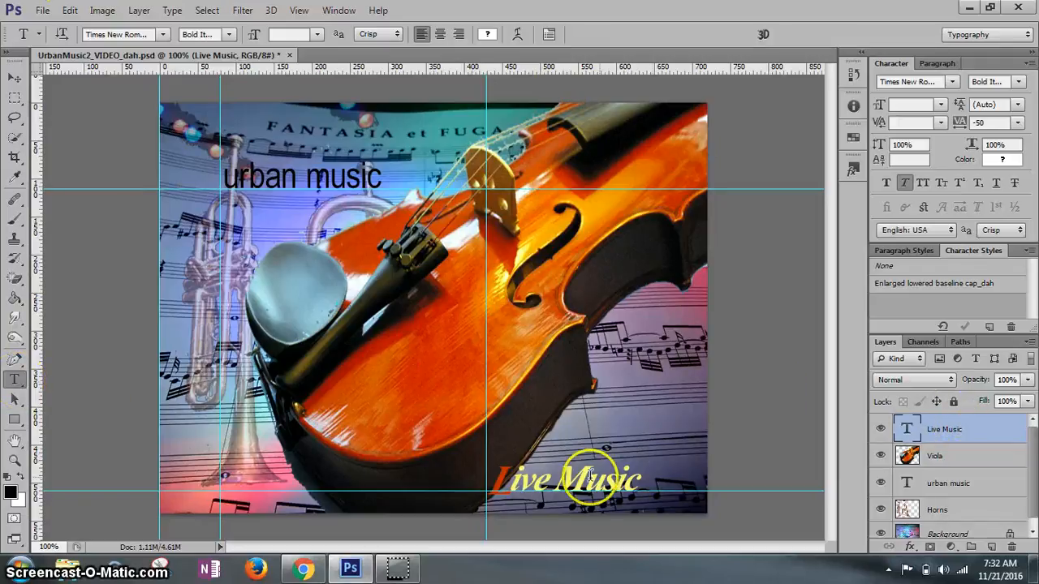
- Apply the "Enlarged lowered baseline cap_dah" character style to the letter "M" of "Live Music"
left_click_drag(559, 480, 576, 480)
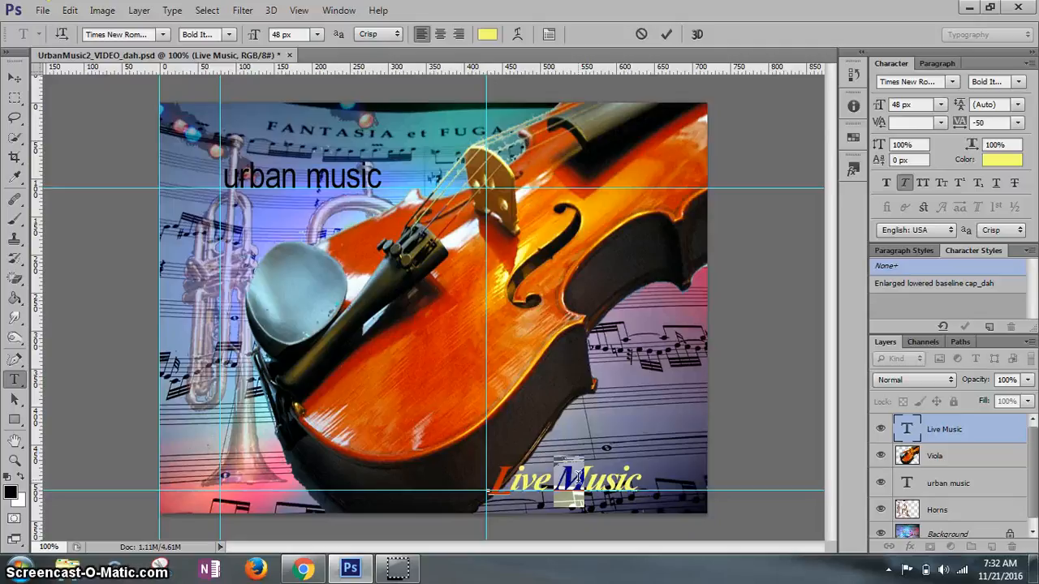
left_click(945, 284)
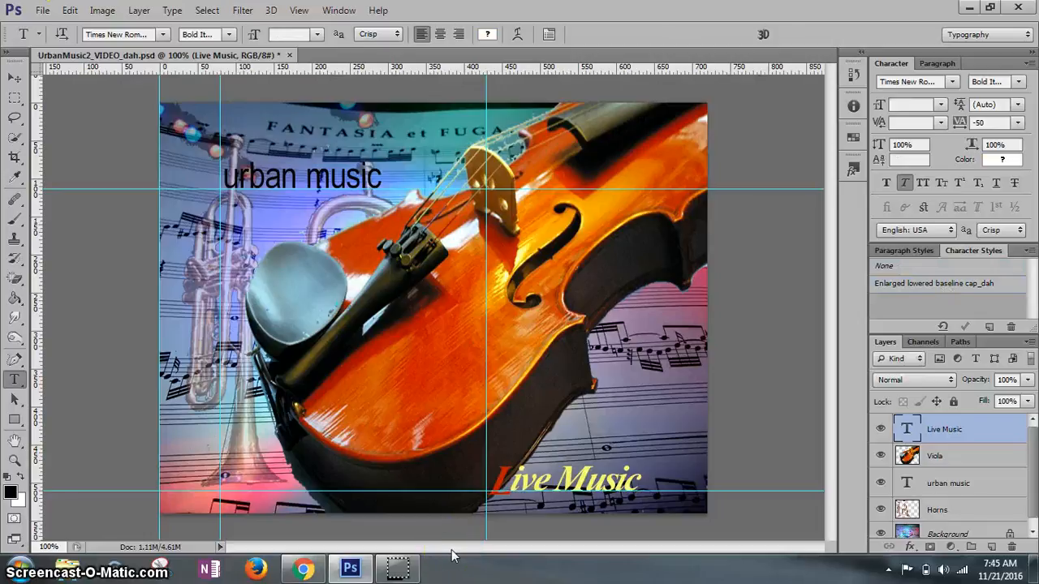
left_click(562, 477)
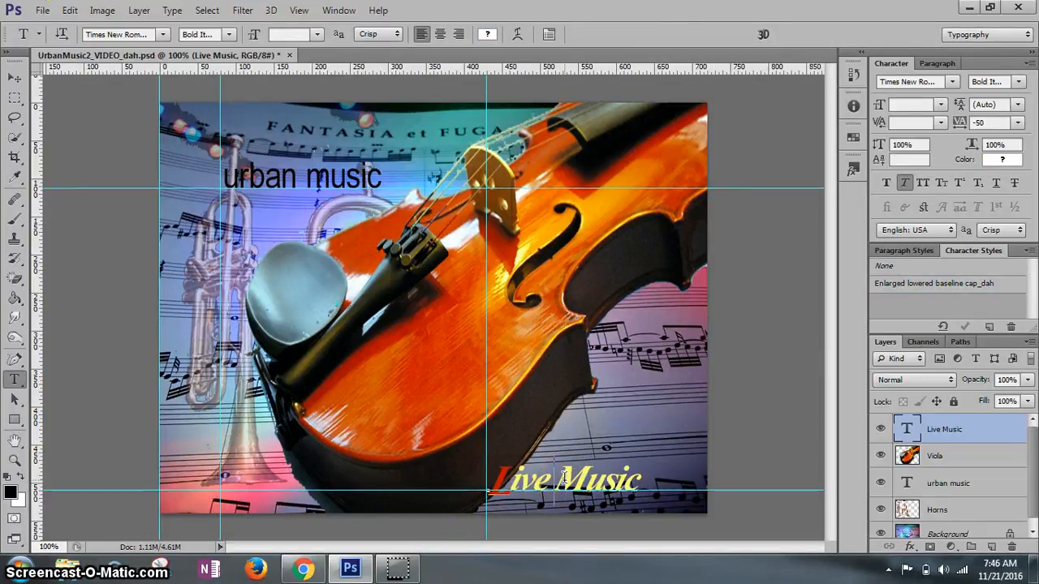
left_click_drag(555, 479, 584, 479)
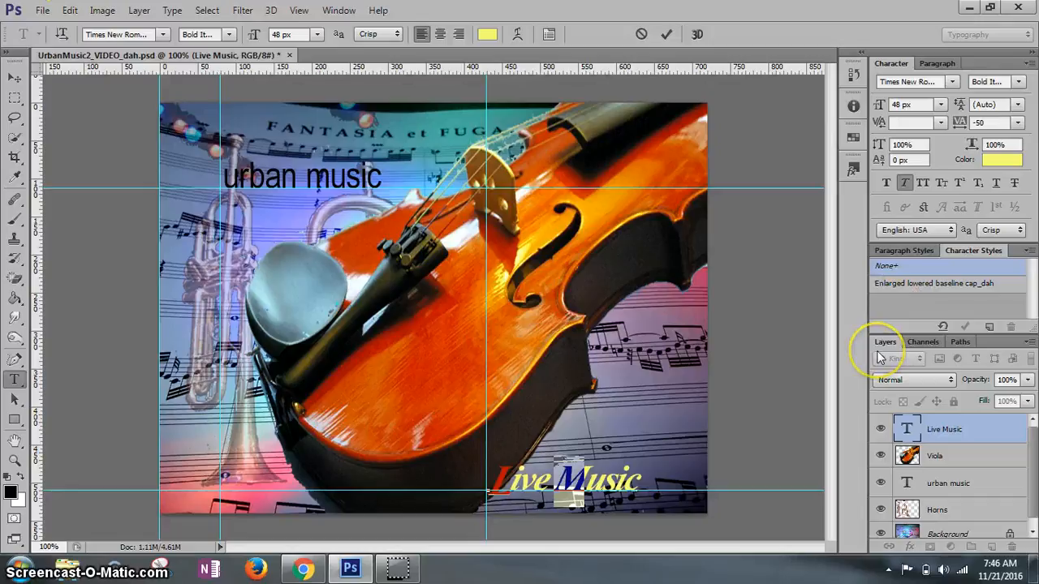
left_click(934, 283)
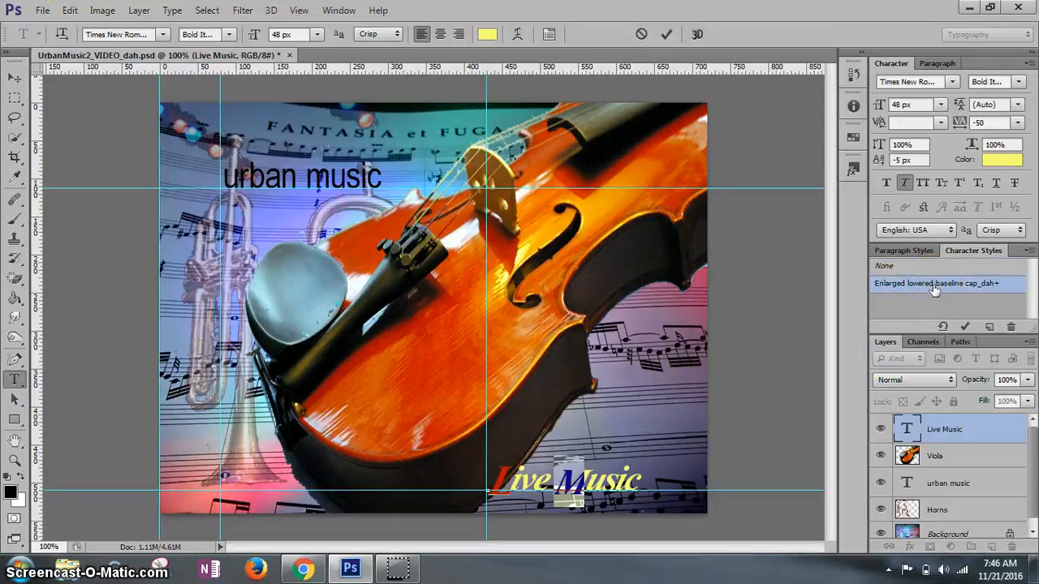
left_click(934, 280)
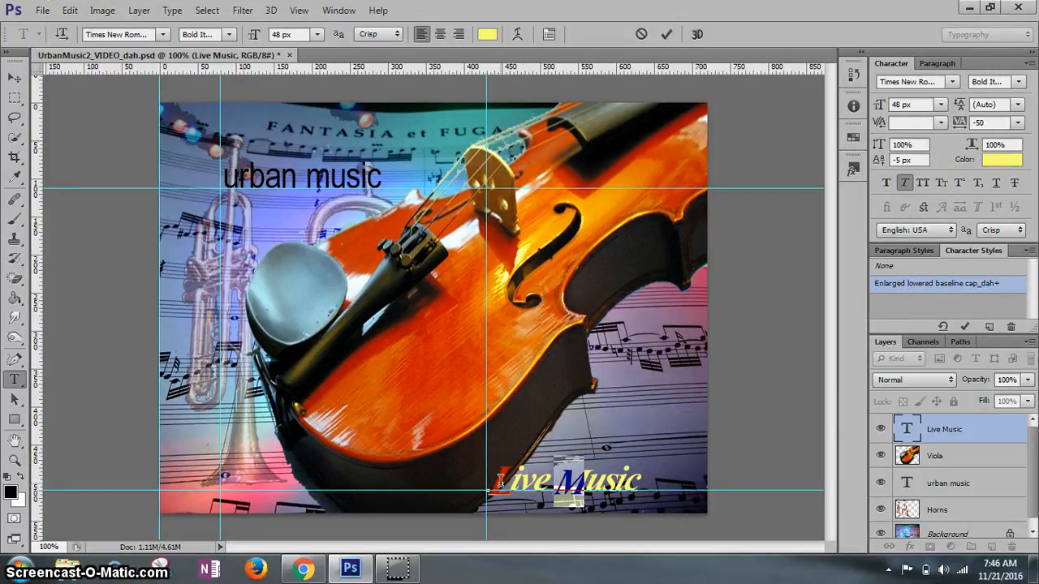
- Clear the style override on the selected letter "M" and commit the text edit by switching to the Move tool
left_click(941, 327)
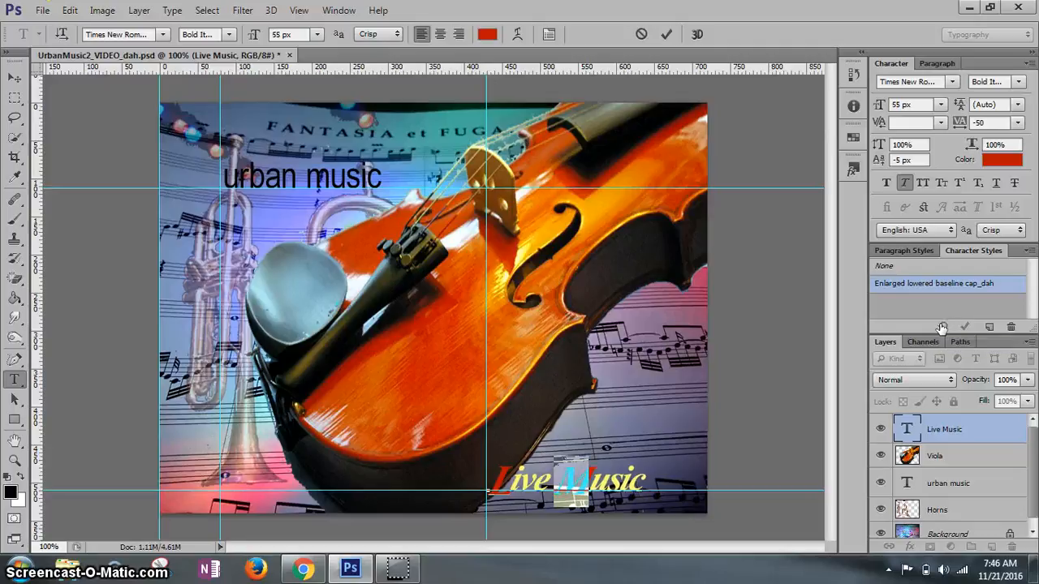
left_click(600, 529)
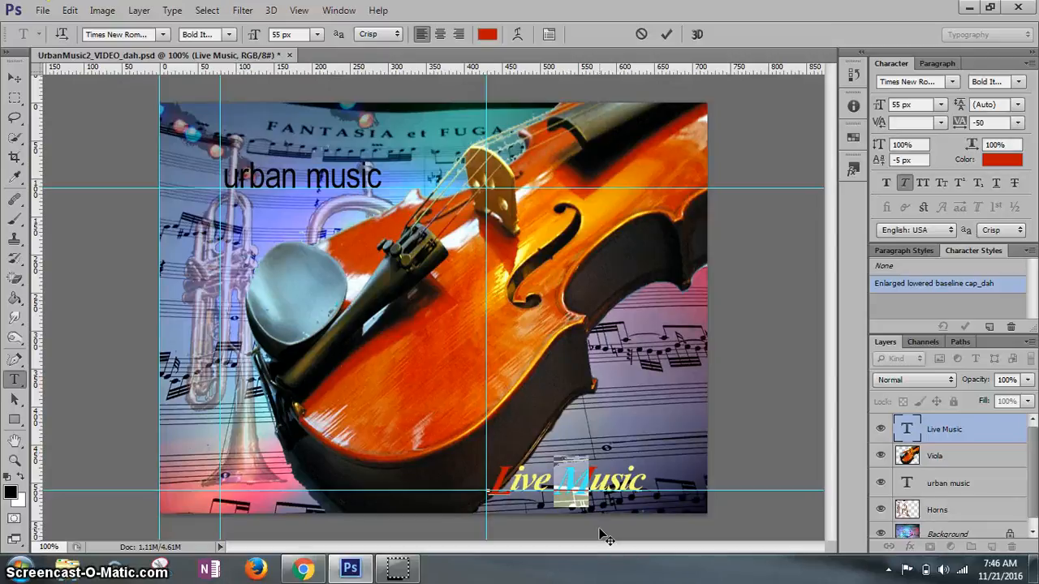
left_click(16, 81)
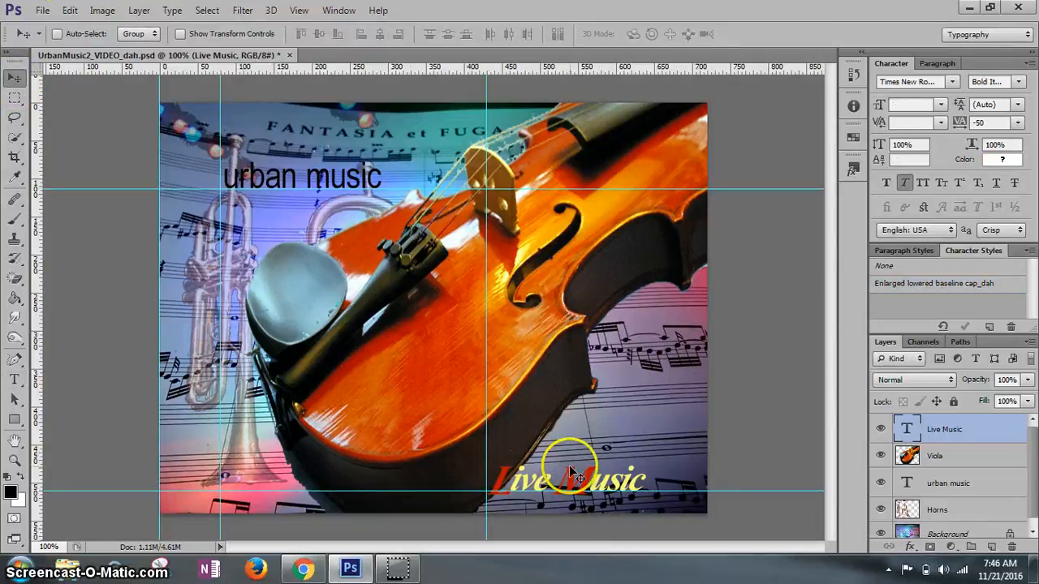